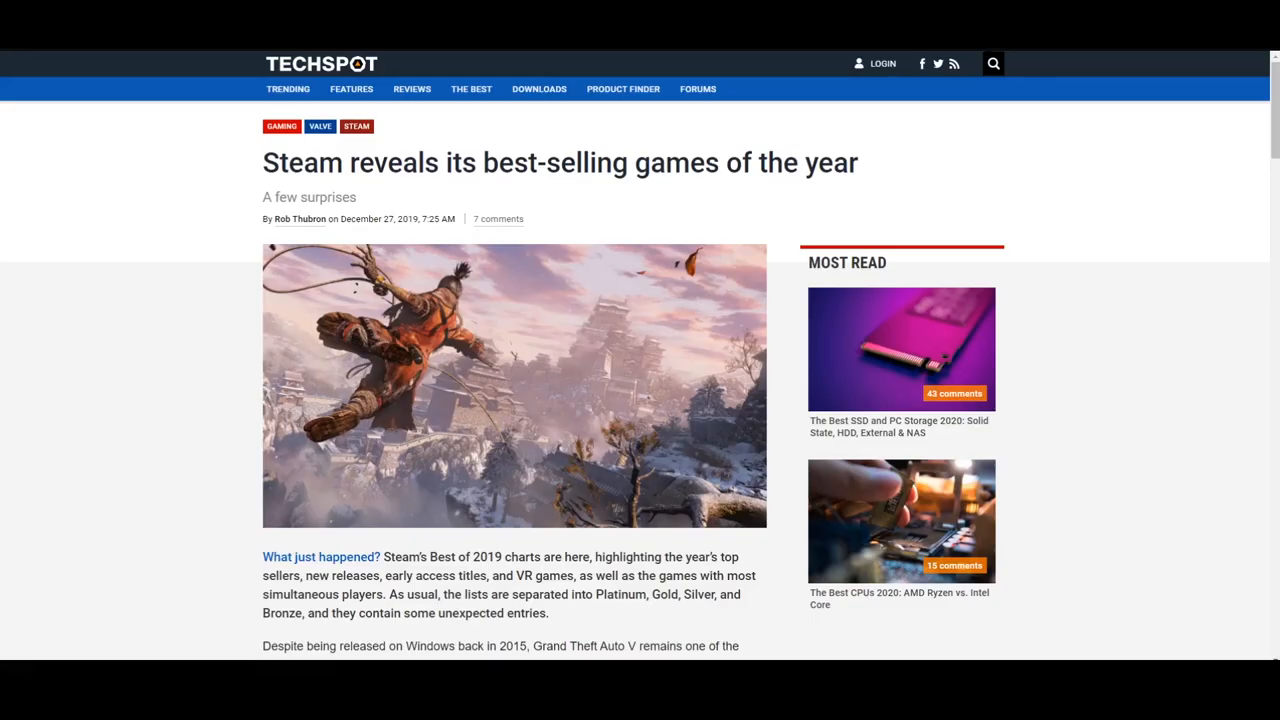
{"action": "scroll", "coordinate": [1073, 571], "scroll_direction": "down", "scroll_amount": 3}
{"action": "scroll", "coordinate": [1112, 575], "scroll_direction": "down", "scroll_amount": 3}
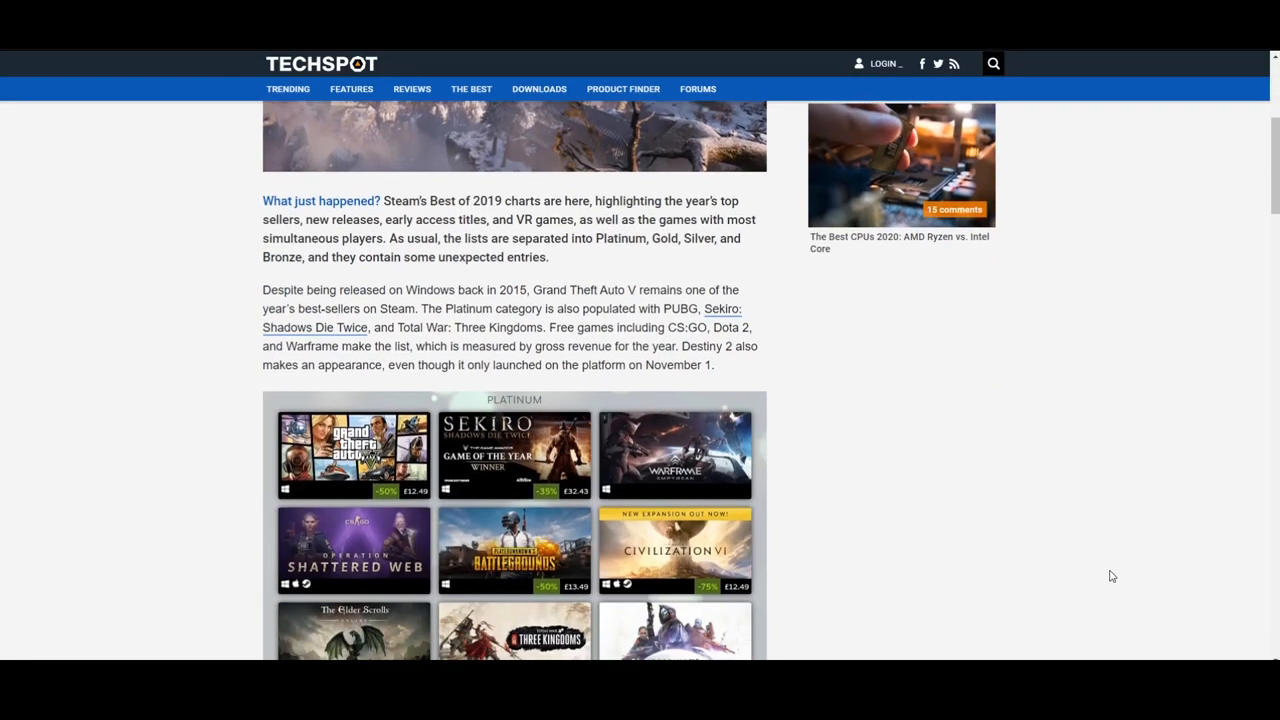
{"action": "scroll", "coordinate": [1105, 565], "scroll_direction": "down", "scroll_amount": 3}
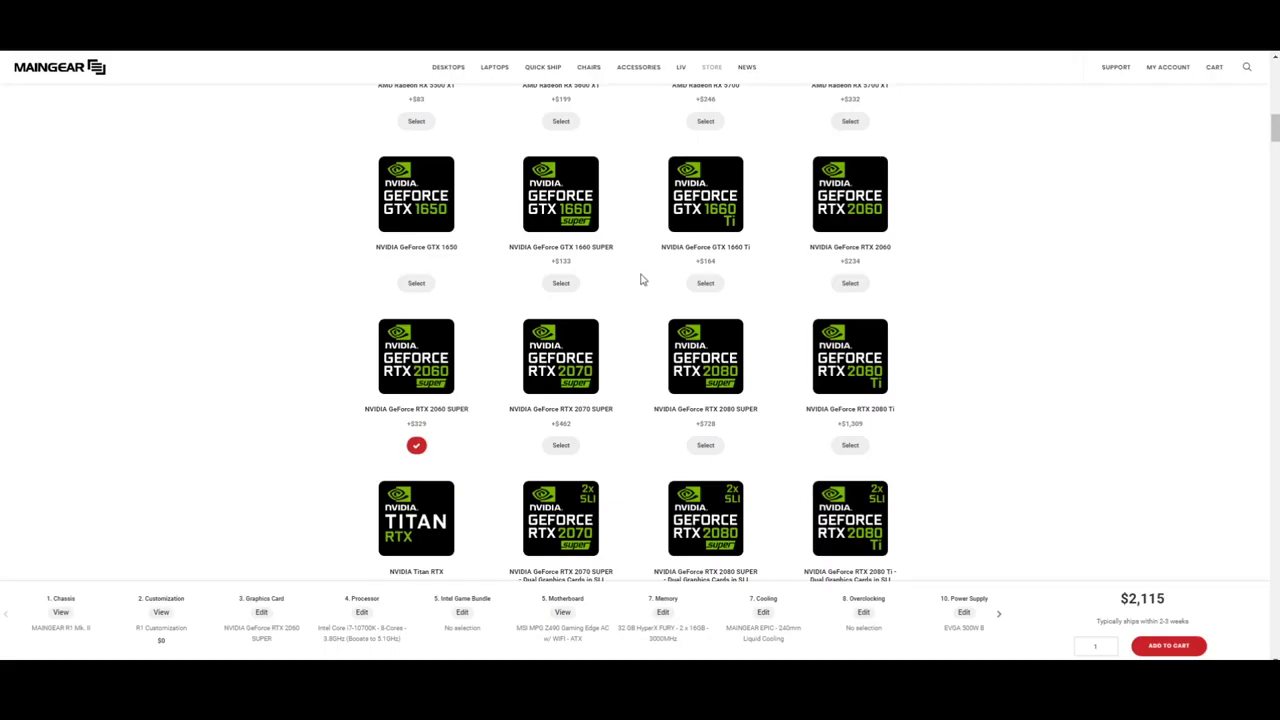
{"action": "scroll", "coordinate": [647, 290], "scroll_direction": "down", "scroll_amount": 2}
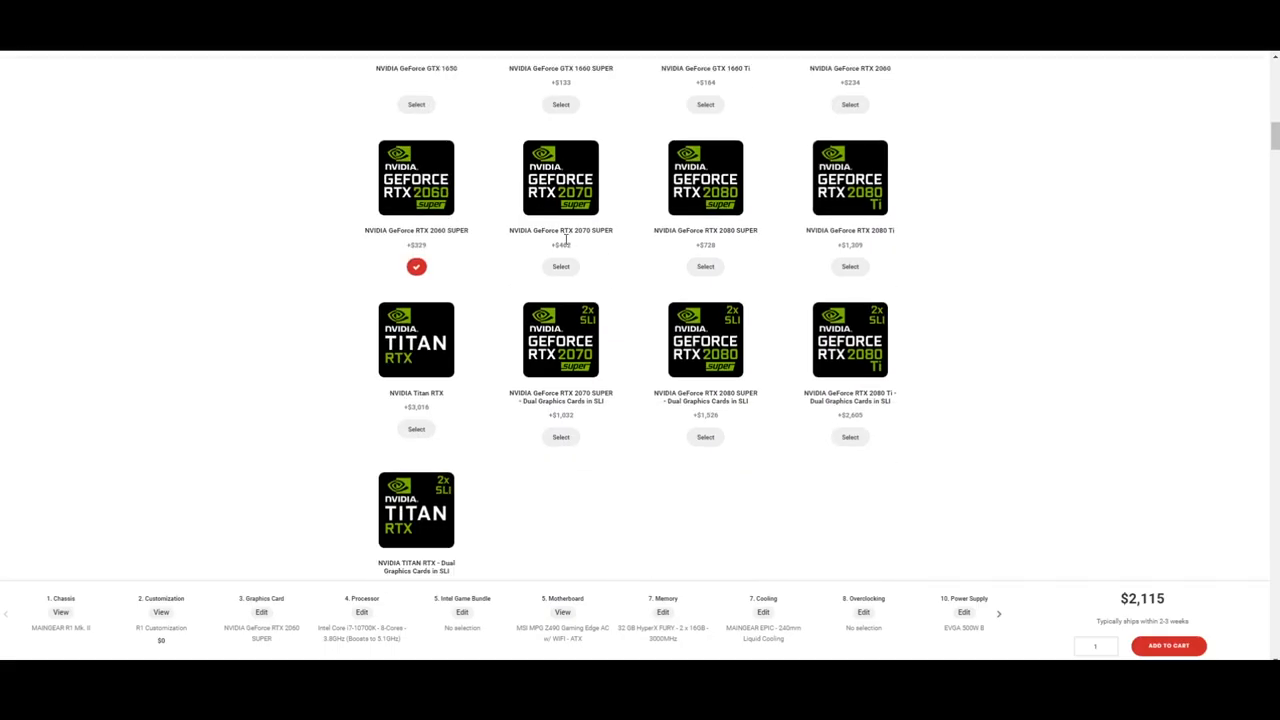
Choose the RTX 2070 SUPER, then upgrade the MAINGEAR R1 to the RTX 2080 SUPER ($2,590 total)
{"action": "left_click", "coordinate": [560, 266]}
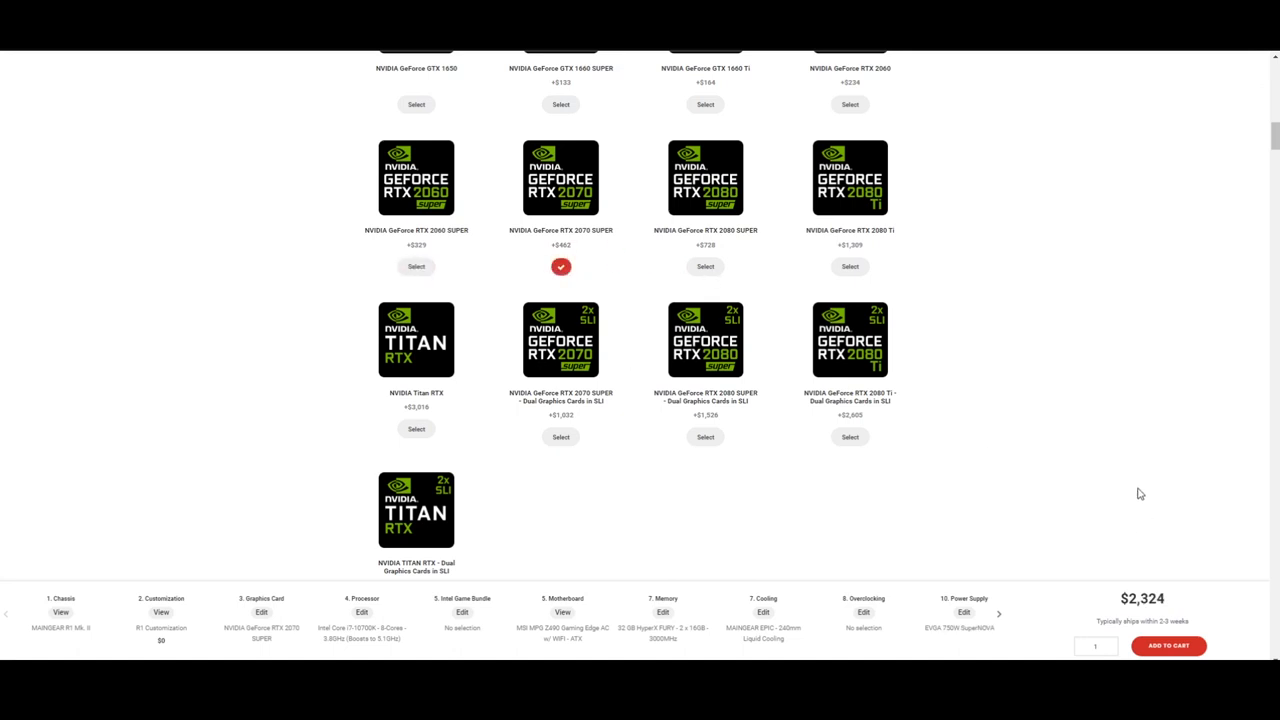
{"action": "left_click", "coordinate": [705, 266]}
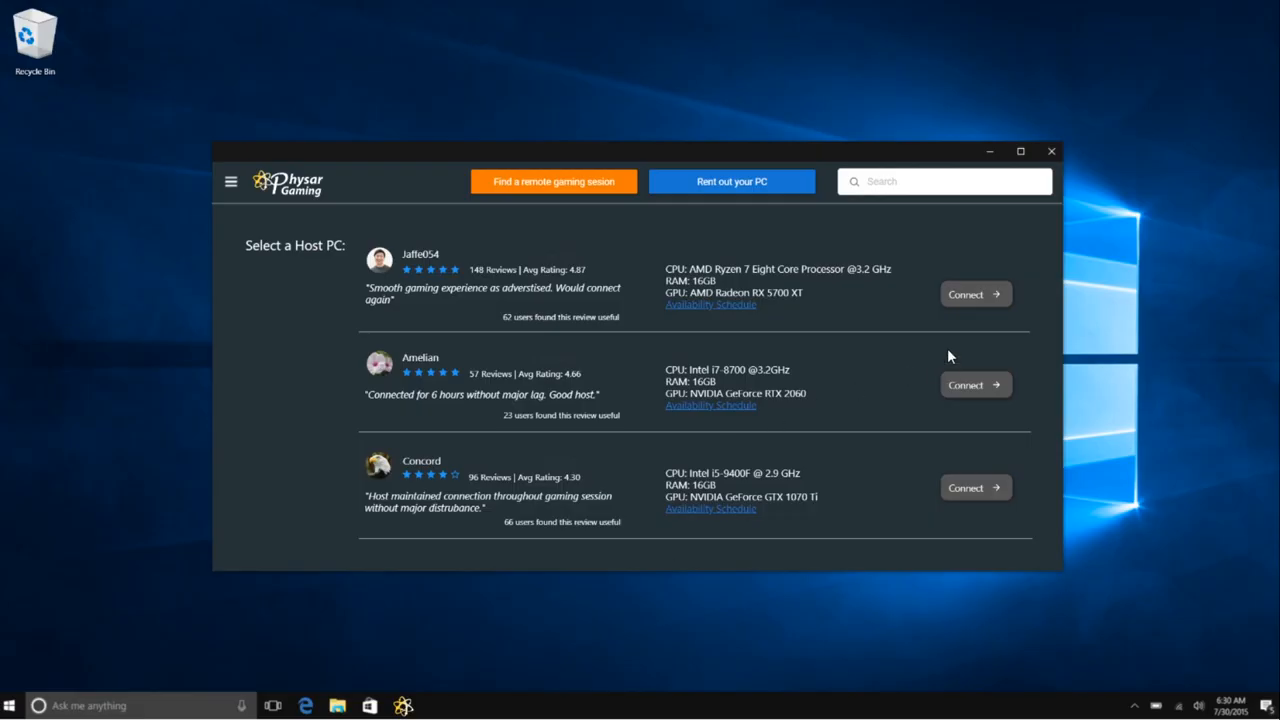
Connect to the top-rated host PC and begin the remote session from the Successful dialog
{"action": "left_click", "coordinate": [970, 294]}
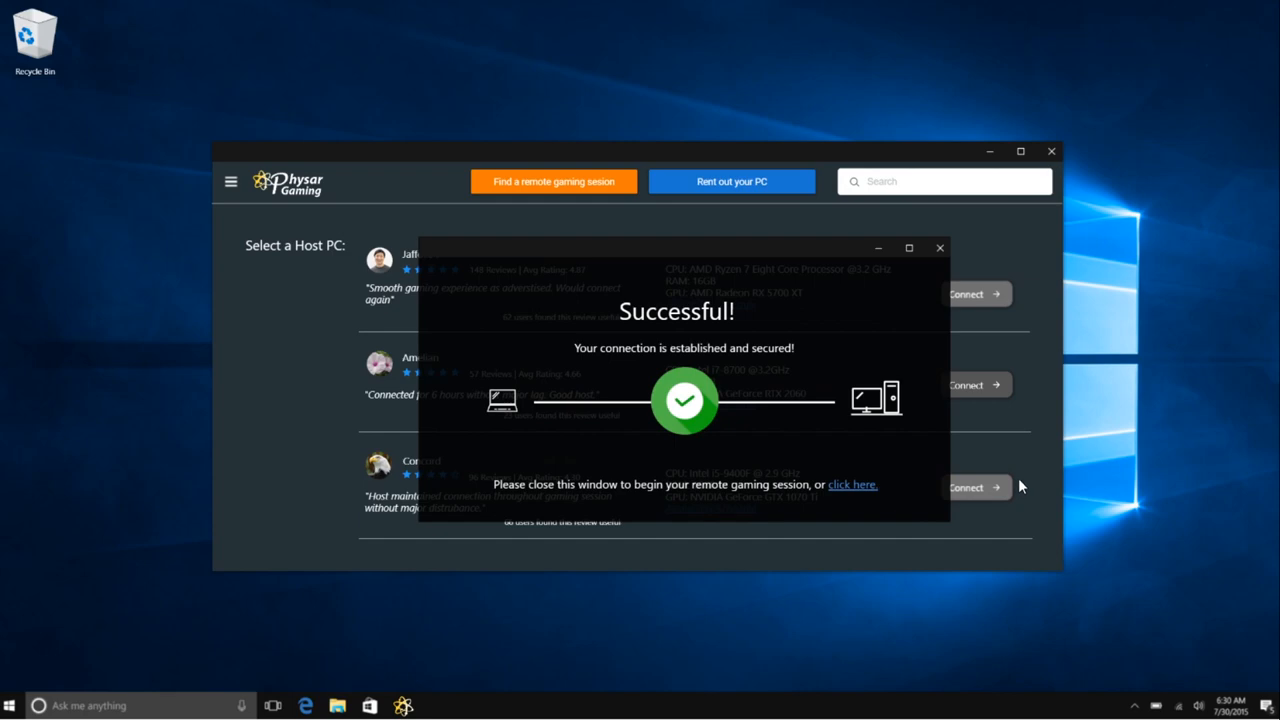
{"action": "left_click", "coordinate": [852, 485]}
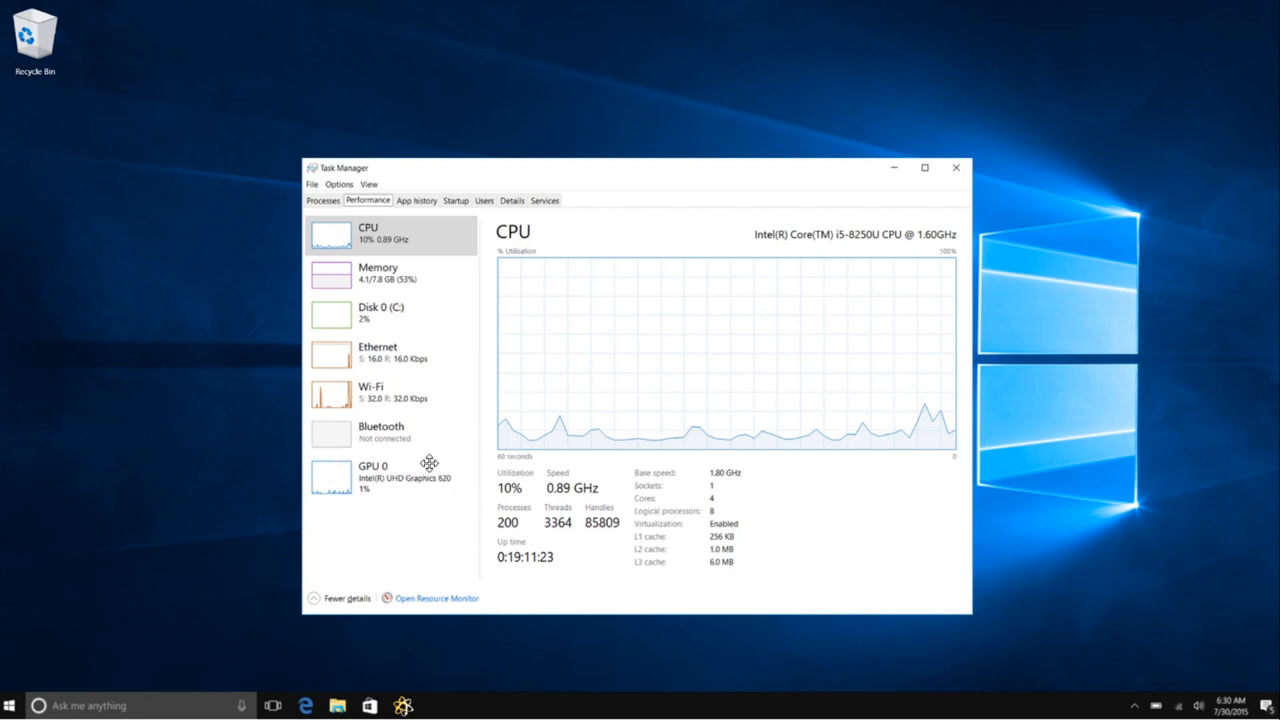
Move Task Manager aside and bring the Physar Gaming sign-up window to the front
{"action": "left_click_drag", "start_coordinate": [580, 385], "coordinate": [629, 347]}
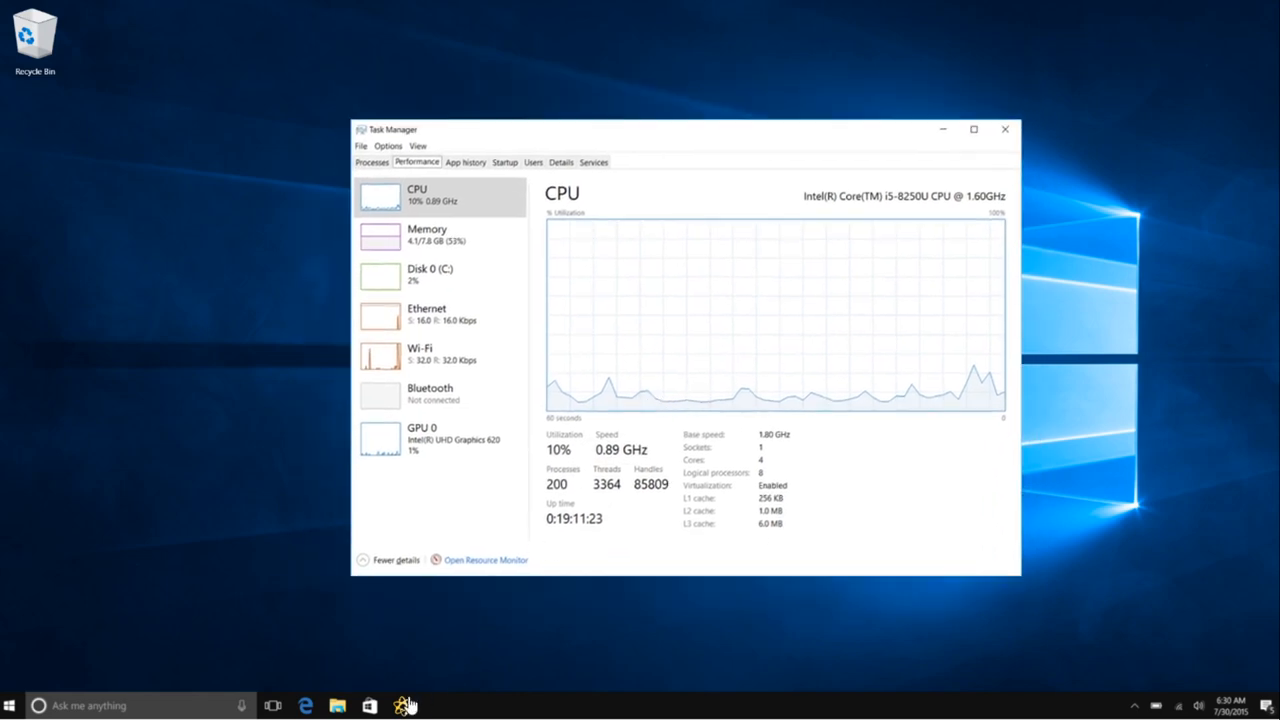
{"action": "left_click", "coordinate": [405, 706]}
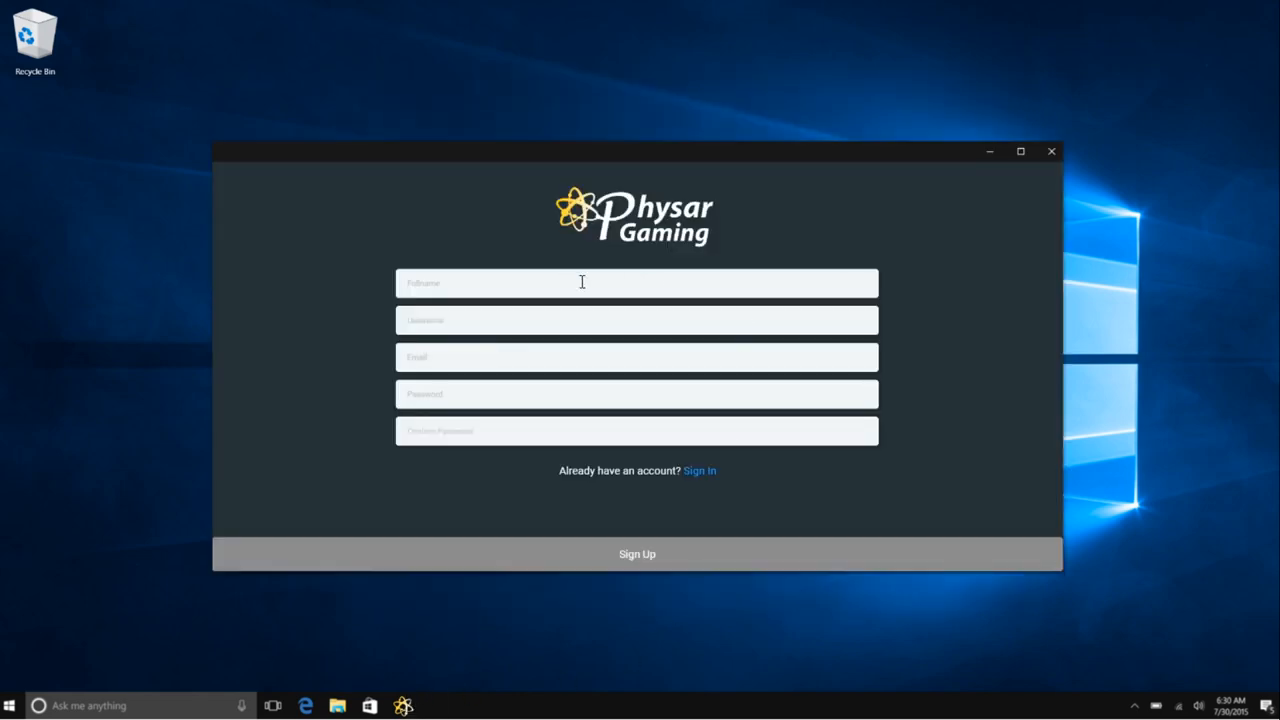
Switch to Sign In, enter the username and password, and log in to the game library
{"action": "left_click", "coordinate": [699, 471]}
{"action": "left_click", "coordinate": [568, 327]}
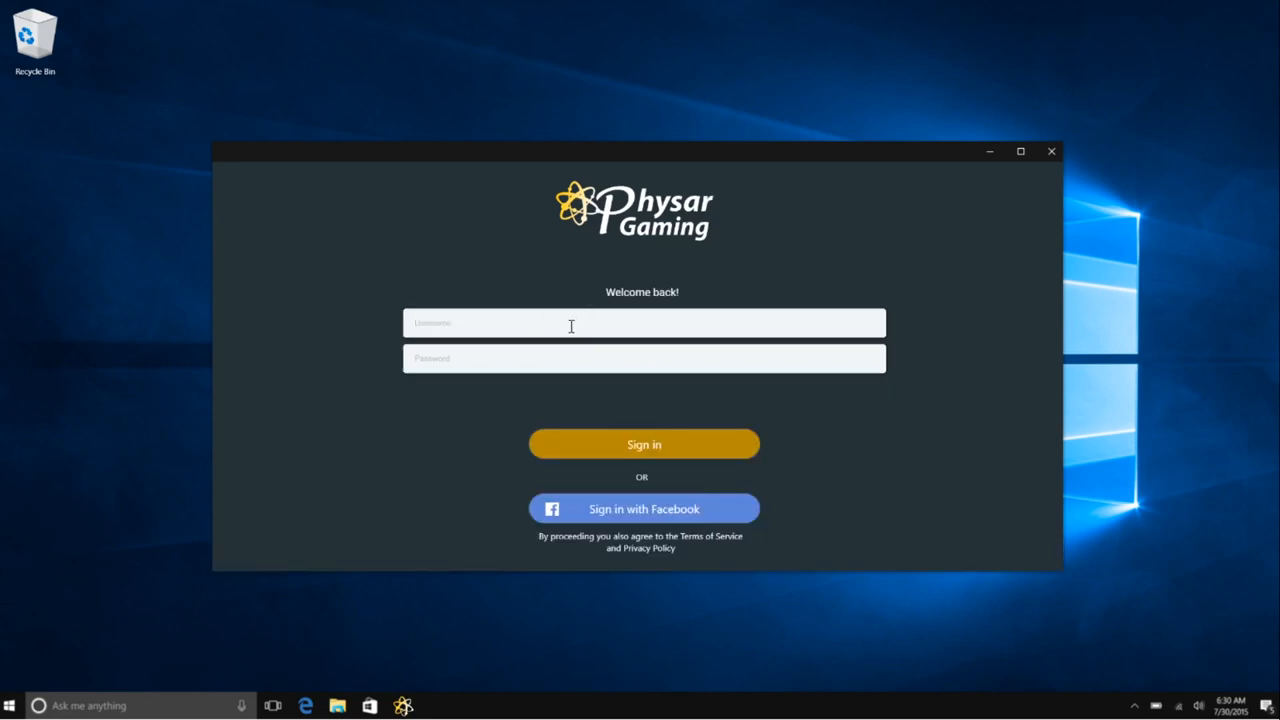
{"action": "type", "text": "Physar"}
{"action": "left_click", "coordinate": [526, 353]}
{"action": "type", "text": "**"}
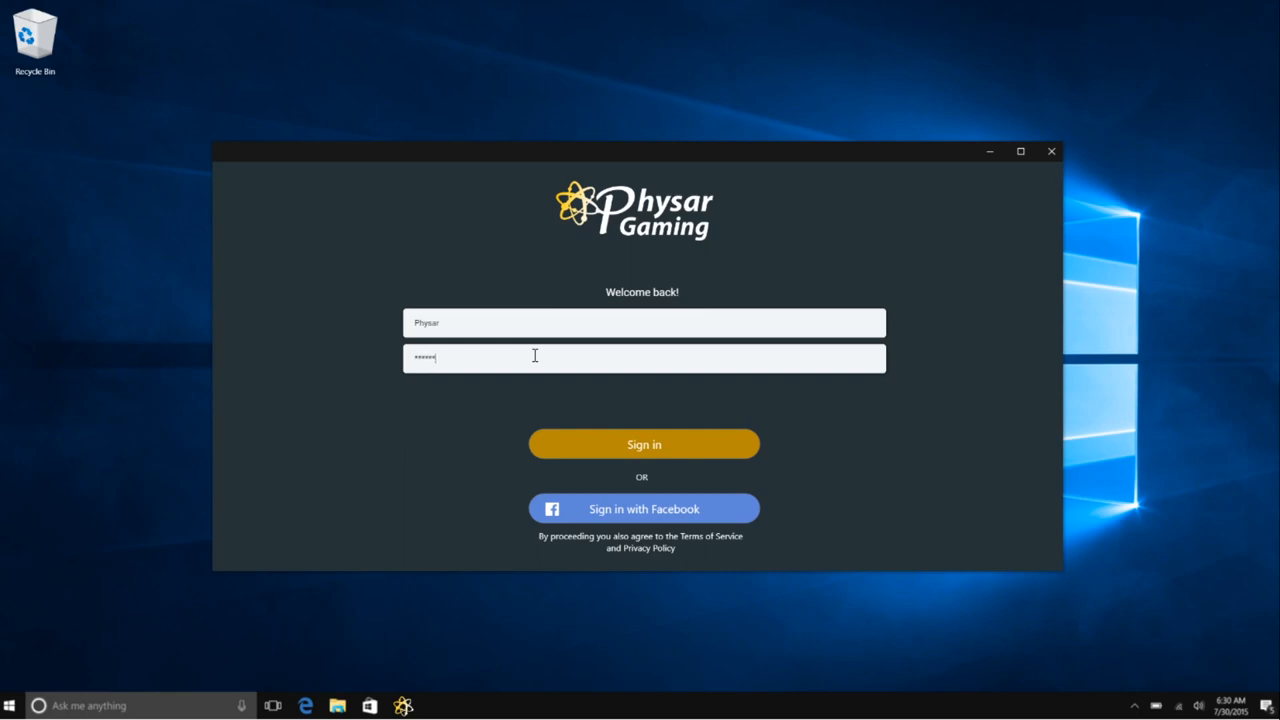
{"action": "left_click", "coordinate": [630, 443]}
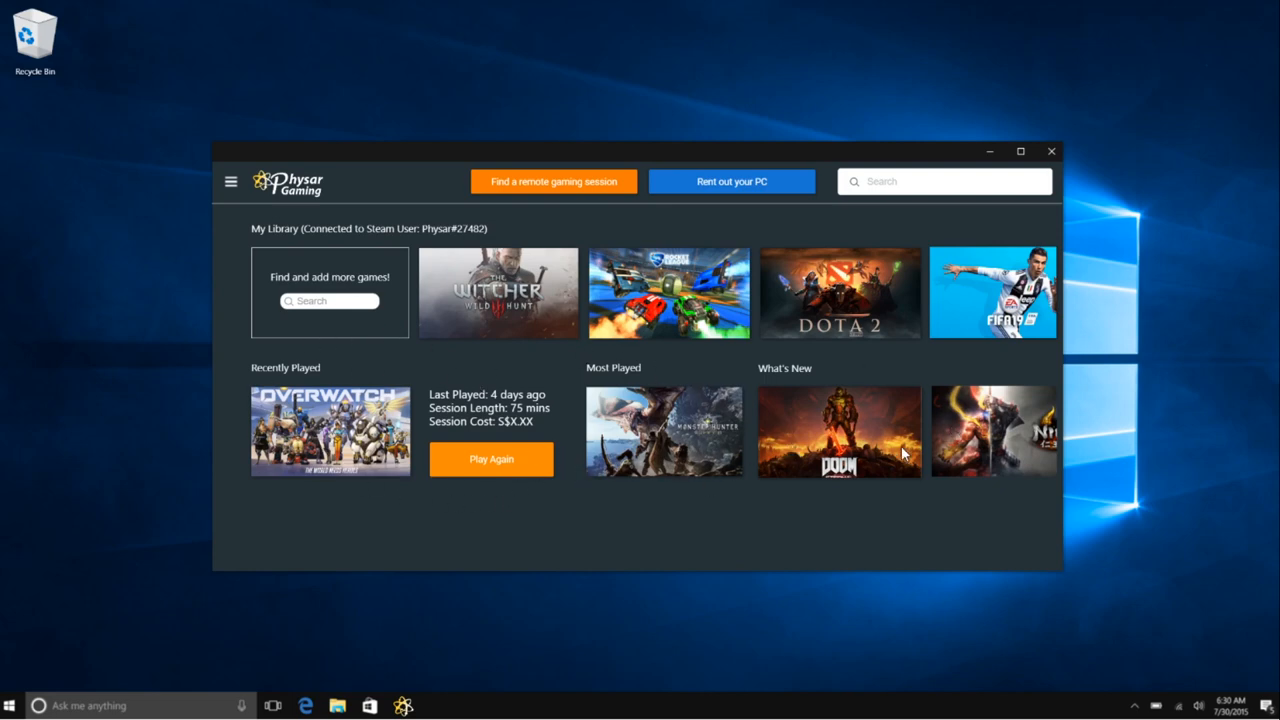
Open the hamburger menu to show the account, wallet, inbox, friends and settings panel
{"action": "left_click", "coordinate": [231, 184]}
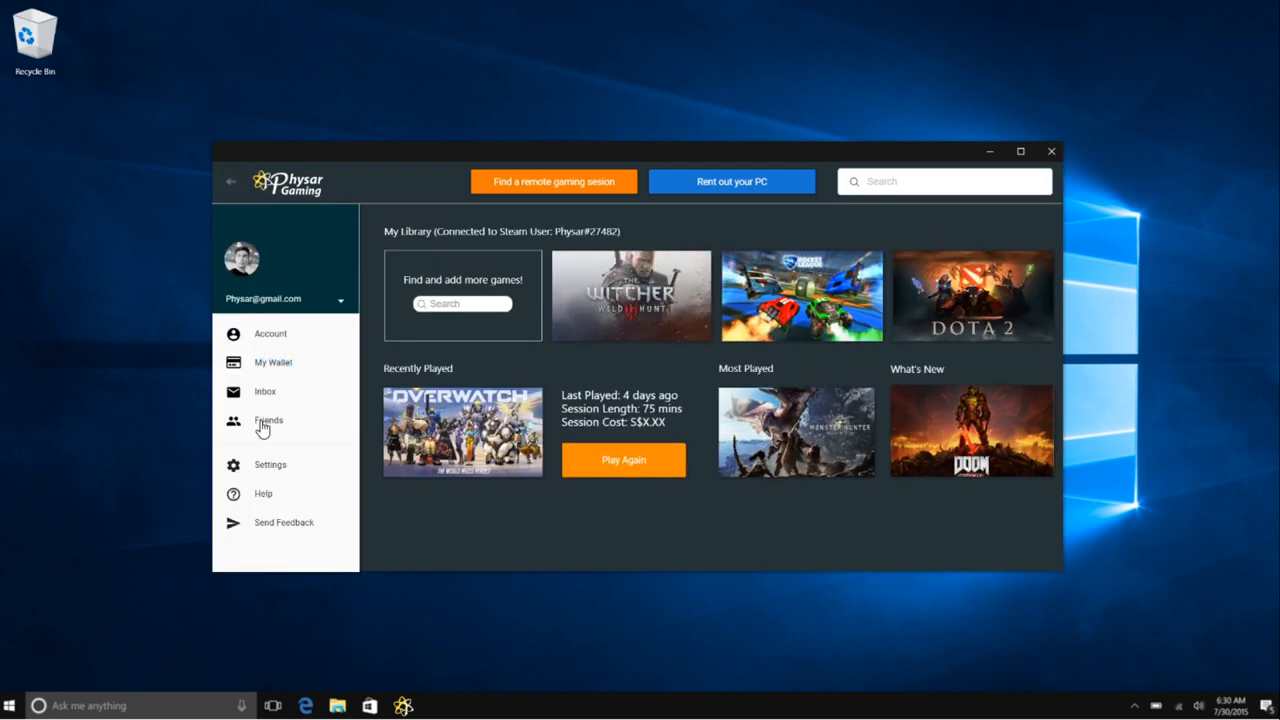
Go to My Wallet and choose MasterCard to pay the $18.00 eWallet top-up
{"action": "left_click", "coordinate": [272, 362]}
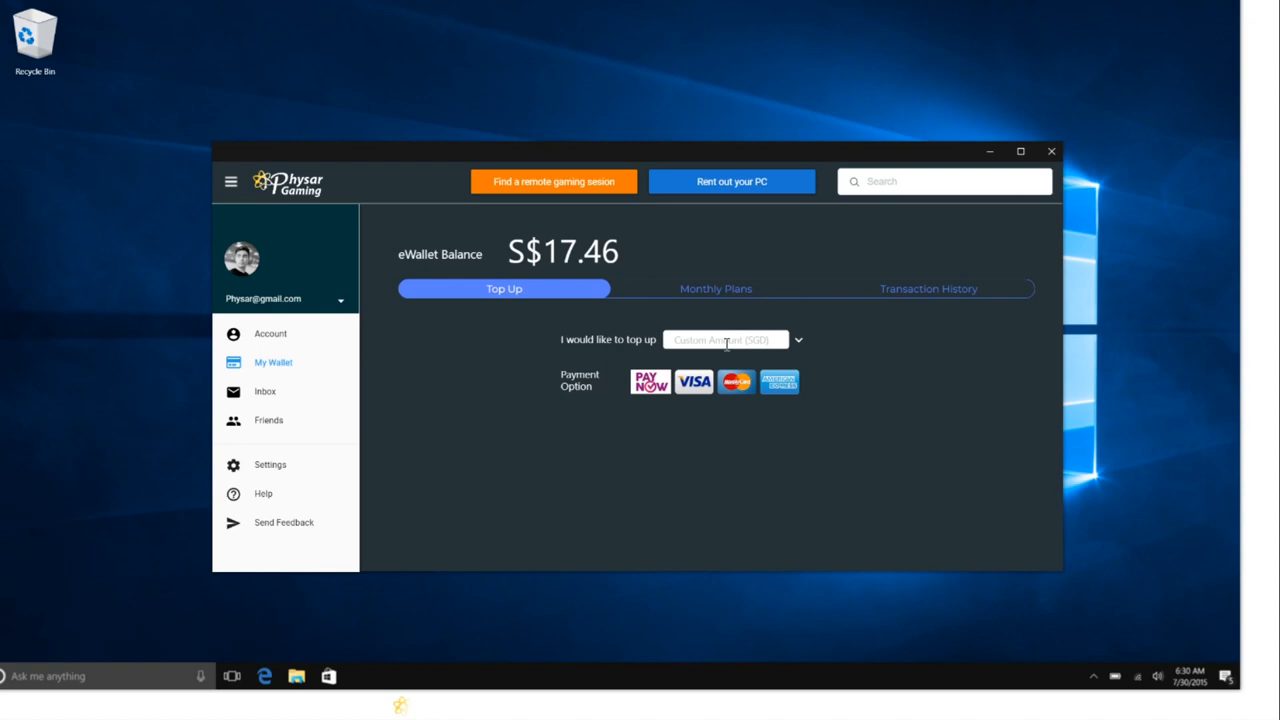
{"action": "type", "text": "10"}
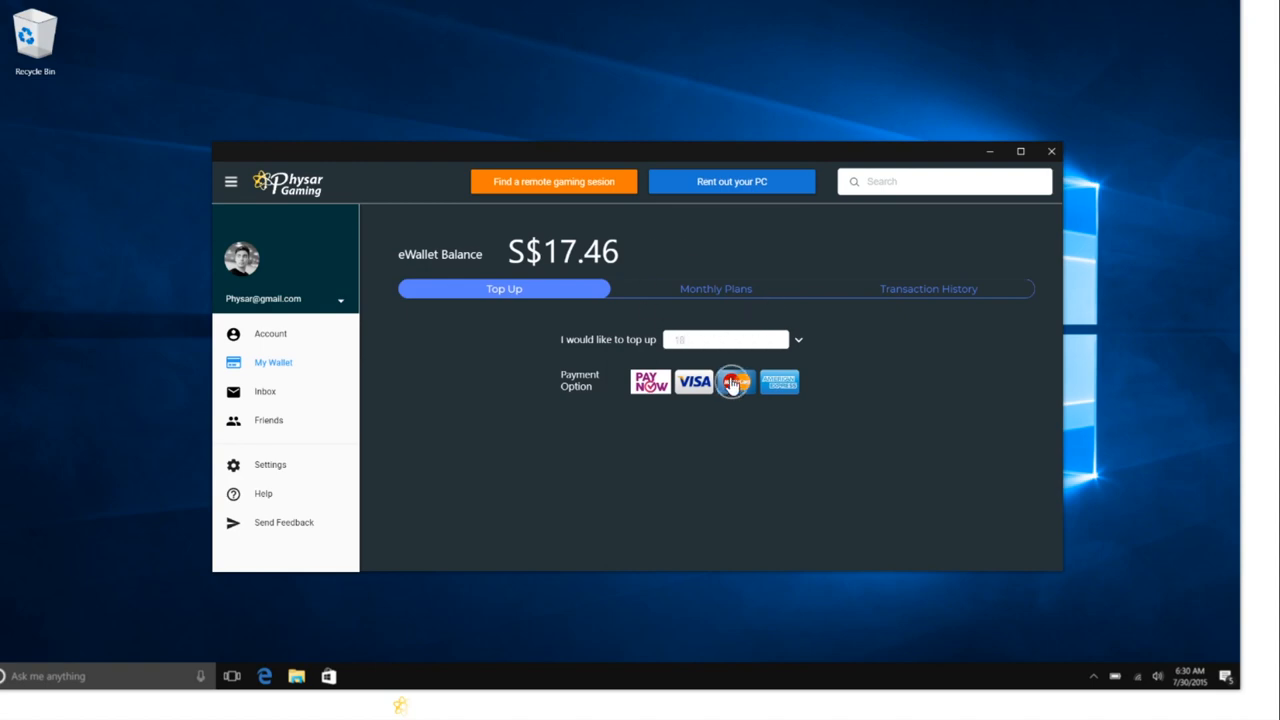
{"action": "left_click", "coordinate": [735, 382]}
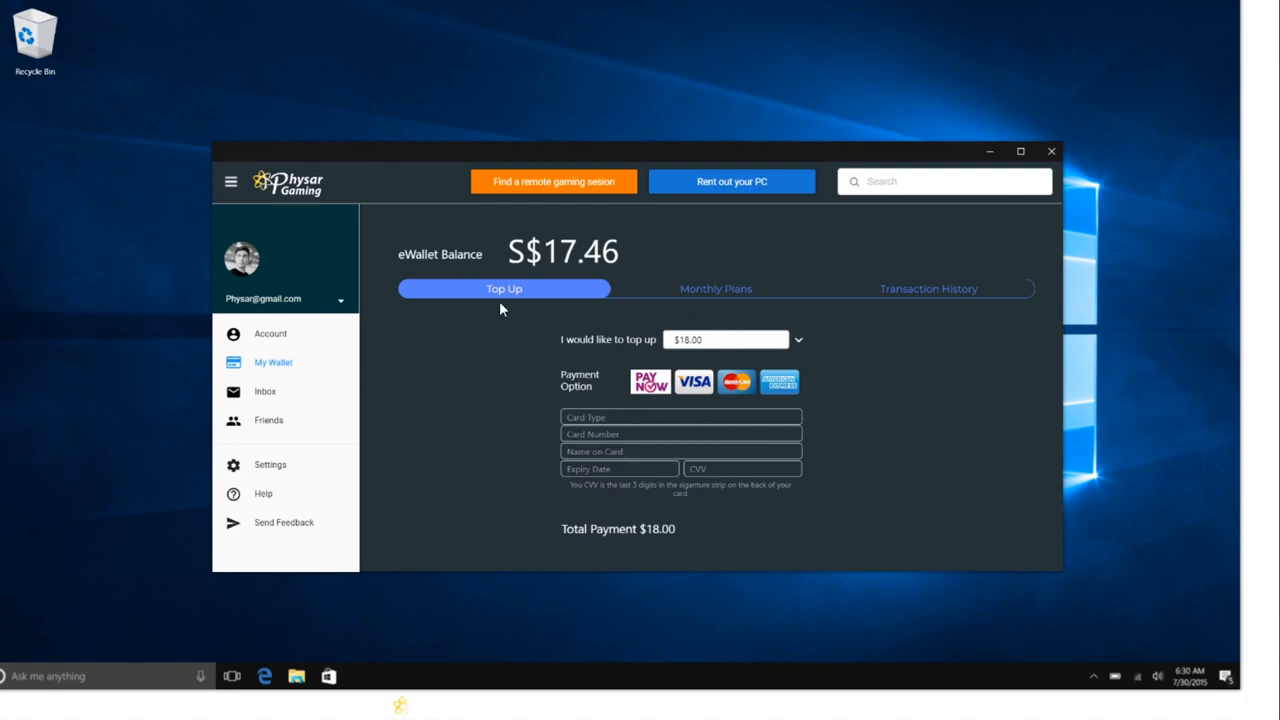
Book a 1.5-hour Mid Tier GPU session for The Witcher and search for available hosts
{"action": "left_click", "coordinate": [578, 190]}
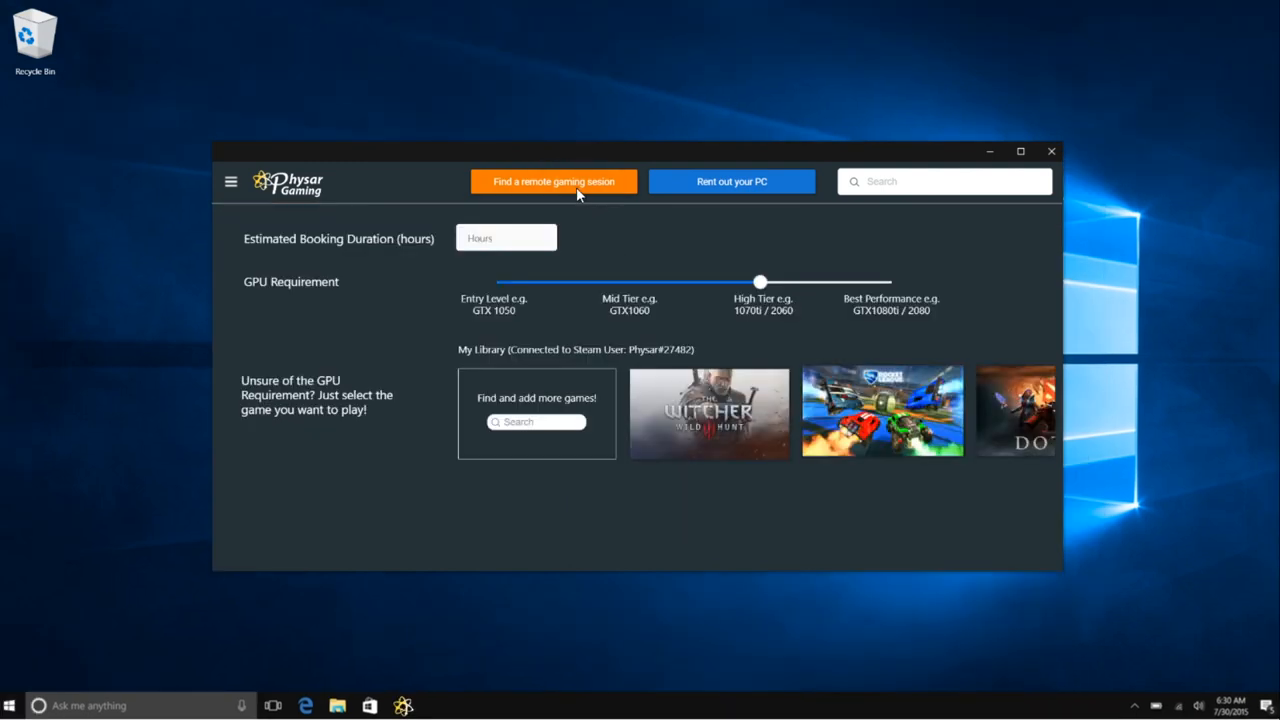
{"action": "left_click_drag", "start_coordinate": [500, 238], "coordinate": [462, 238]}
{"action": "type", "text": "1.5"}
{"action": "left_click_drag", "start_coordinate": [759, 281], "coordinate": [627, 281]}
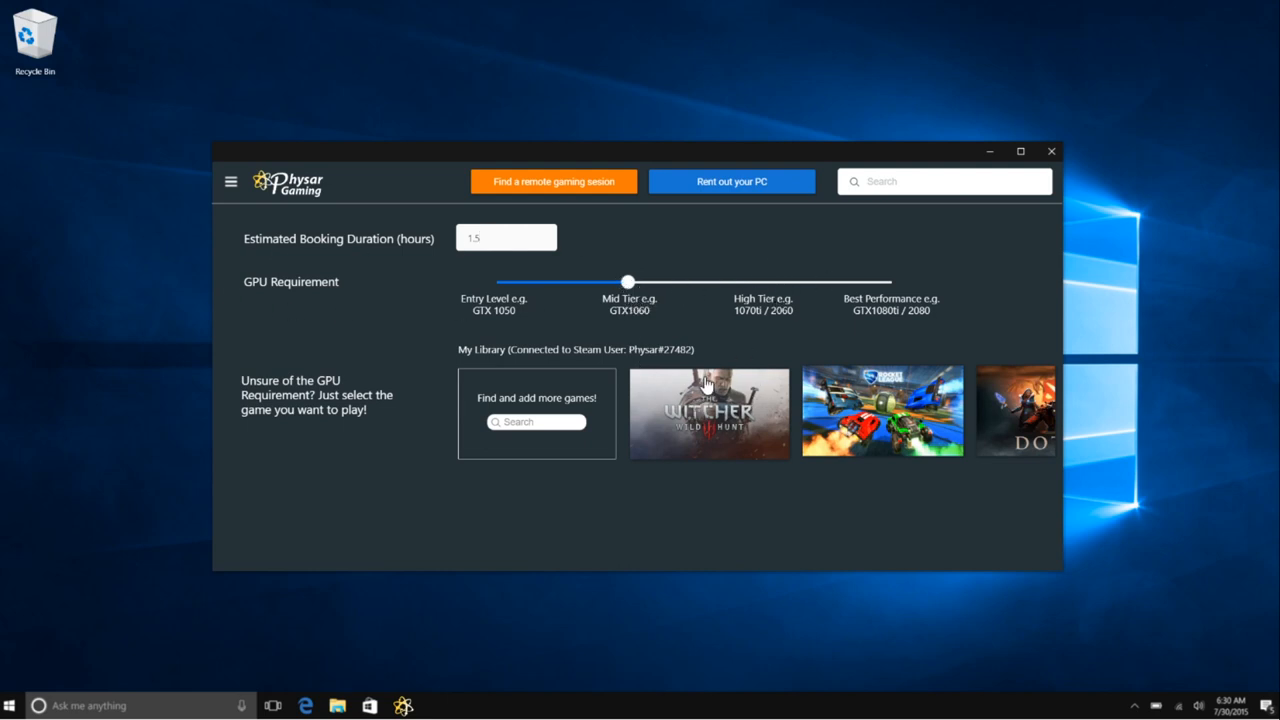
{"action": "left_click", "coordinate": [713, 414]}
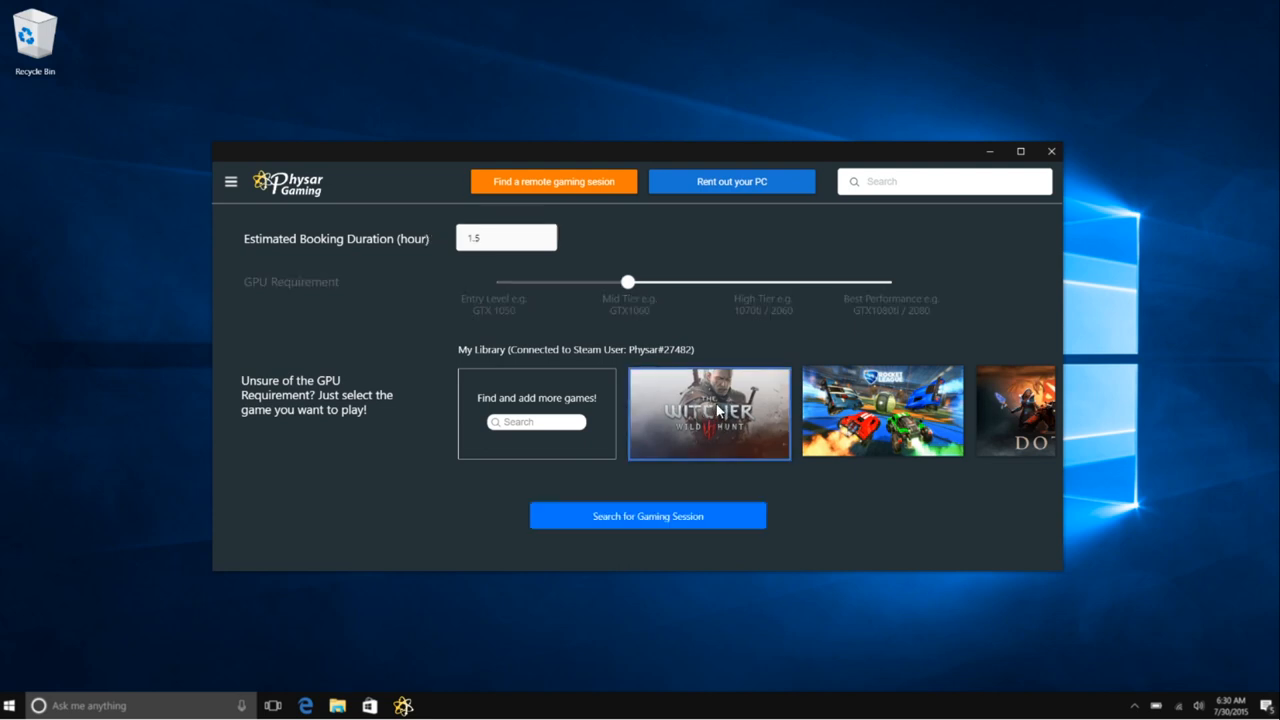
{"action": "left_click", "coordinate": [697, 518]}
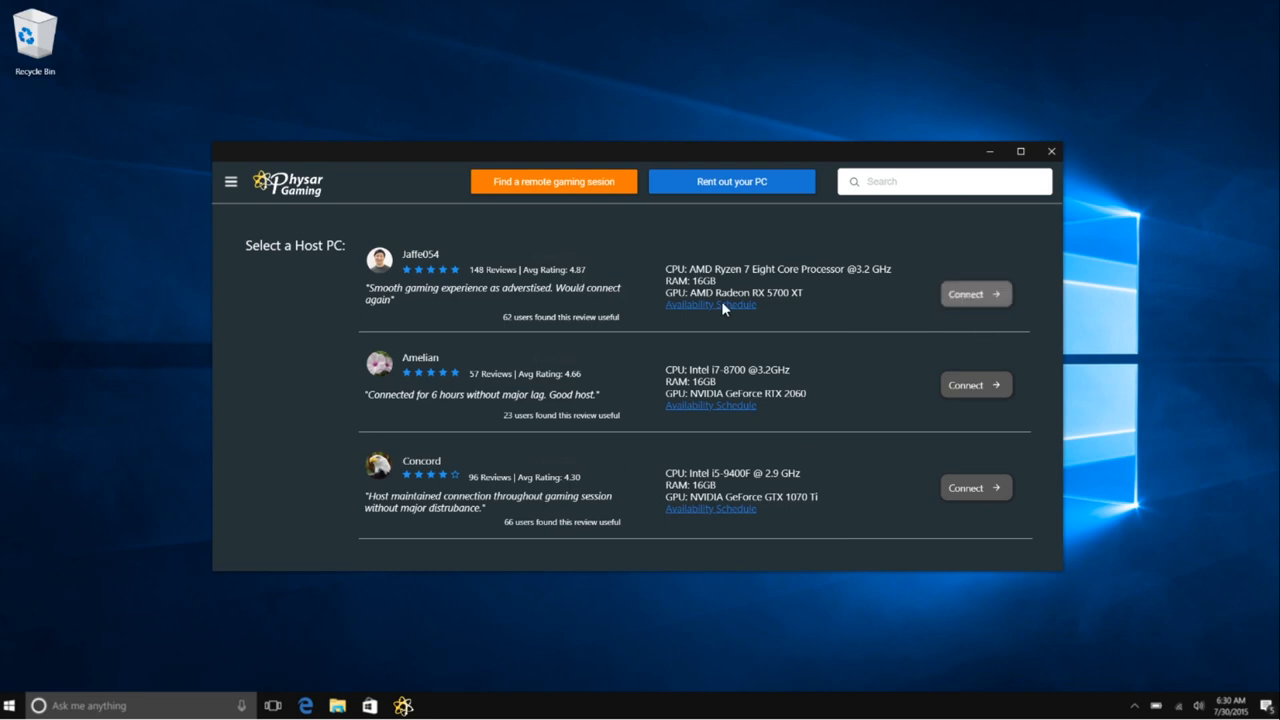
Connect to the first listed Ryzen 7 host and begin the remote Witcher 3 session
{"action": "left_click", "coordinate": [976, 294]}
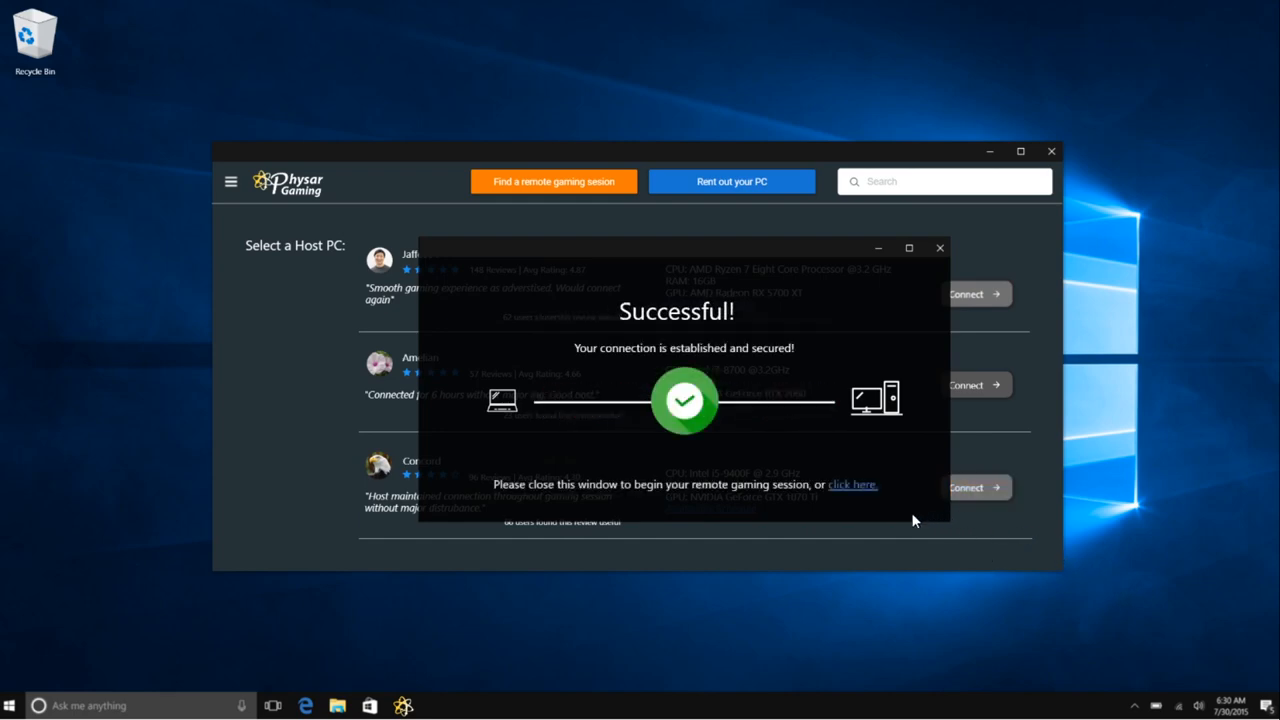
{"action": "left_click", "coordinate": [857, 488]}
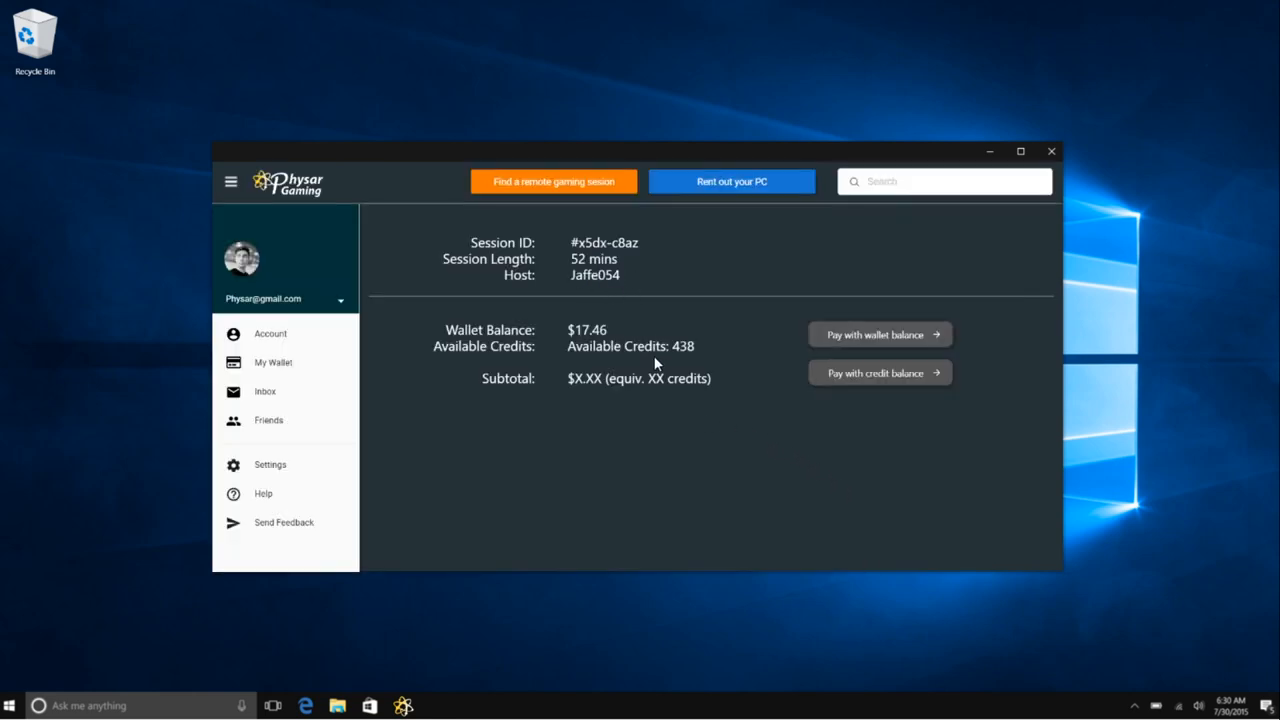
Pay the session receipt with credit balance, then go to Rent out your PC
{"action": "left_click", "coordinate": [933, 381]}
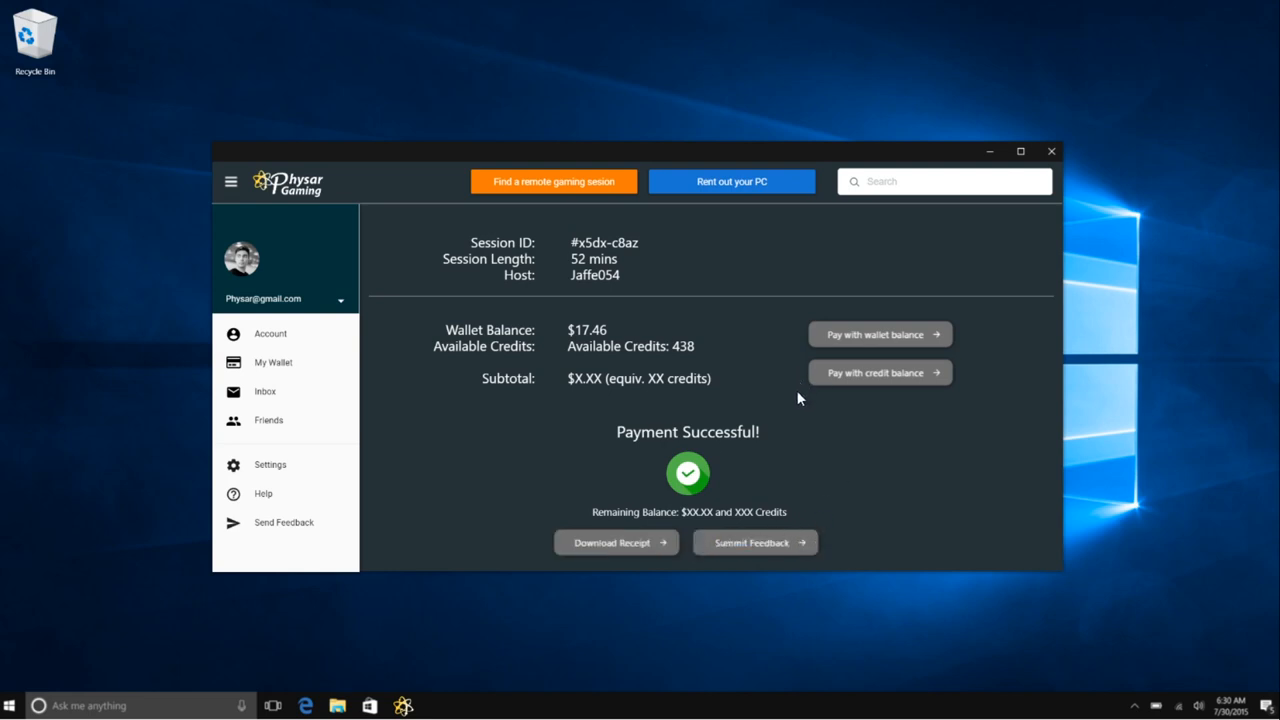
{"action": "left_click", "coordinate": [766, 186]}
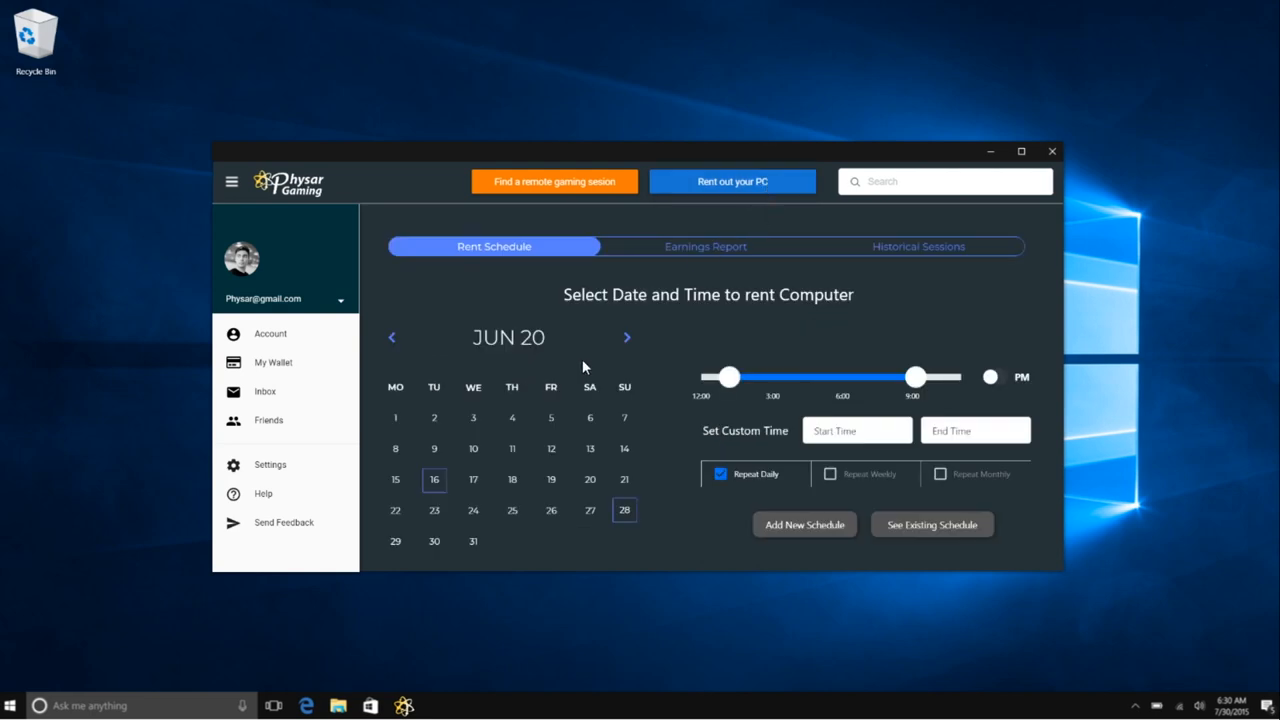
Add a weekly-repeating rental slot on 12 Jun 2020 from 3:00 to about 7:00 PM, then minimize the app
{"action": "left_click", "coordinate": [551, 449]}
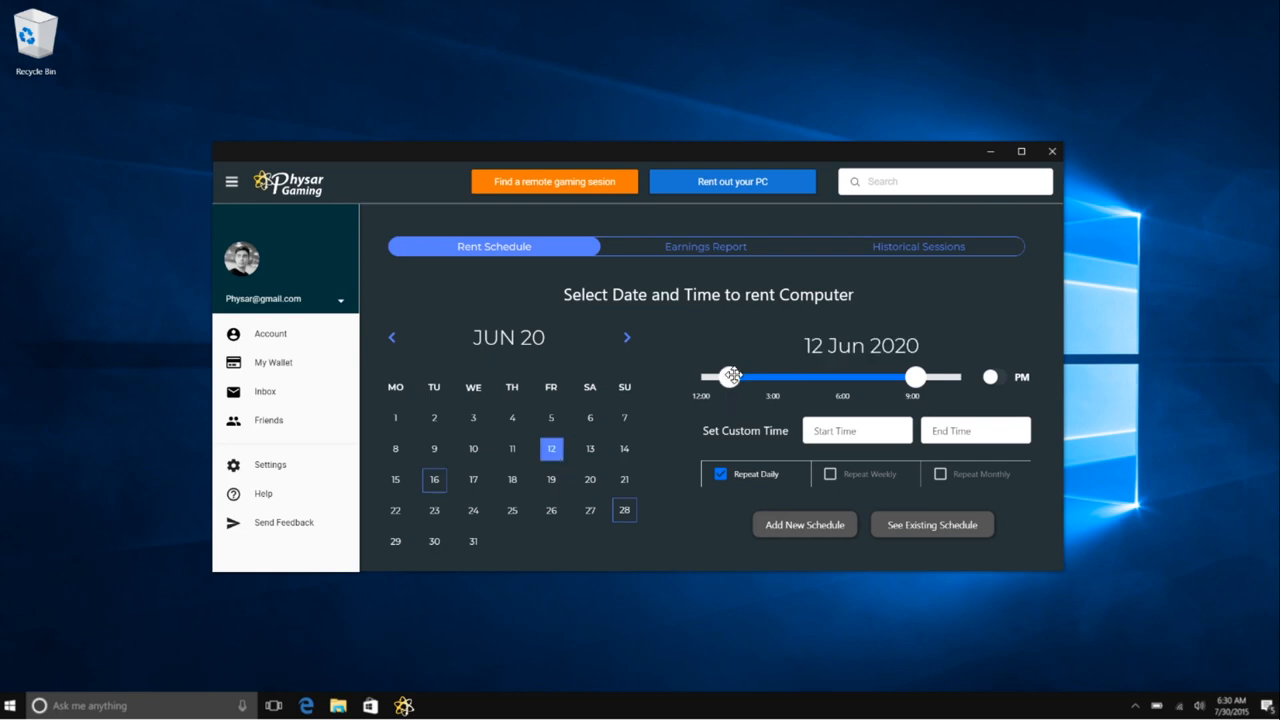
{"action": "left_click_drag", "start_coordinate": [728, 377], "coordinate": [772, 380]}
{"action": "left_click_drag", "start_coordinate": [920, 377], "coordinate": [864, 378]}
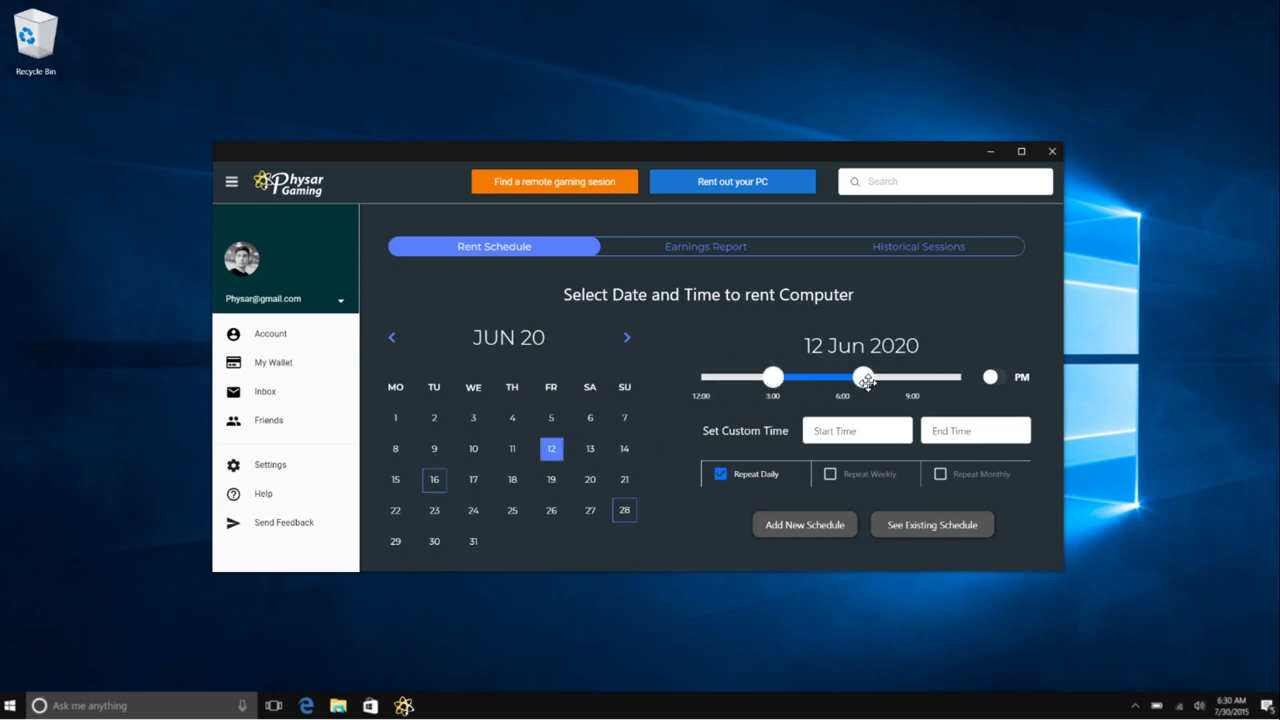
{"action": "left_click", "coordinate": [1006, 381]}
{"action": "left_click", "coordinate": [722, 475]}
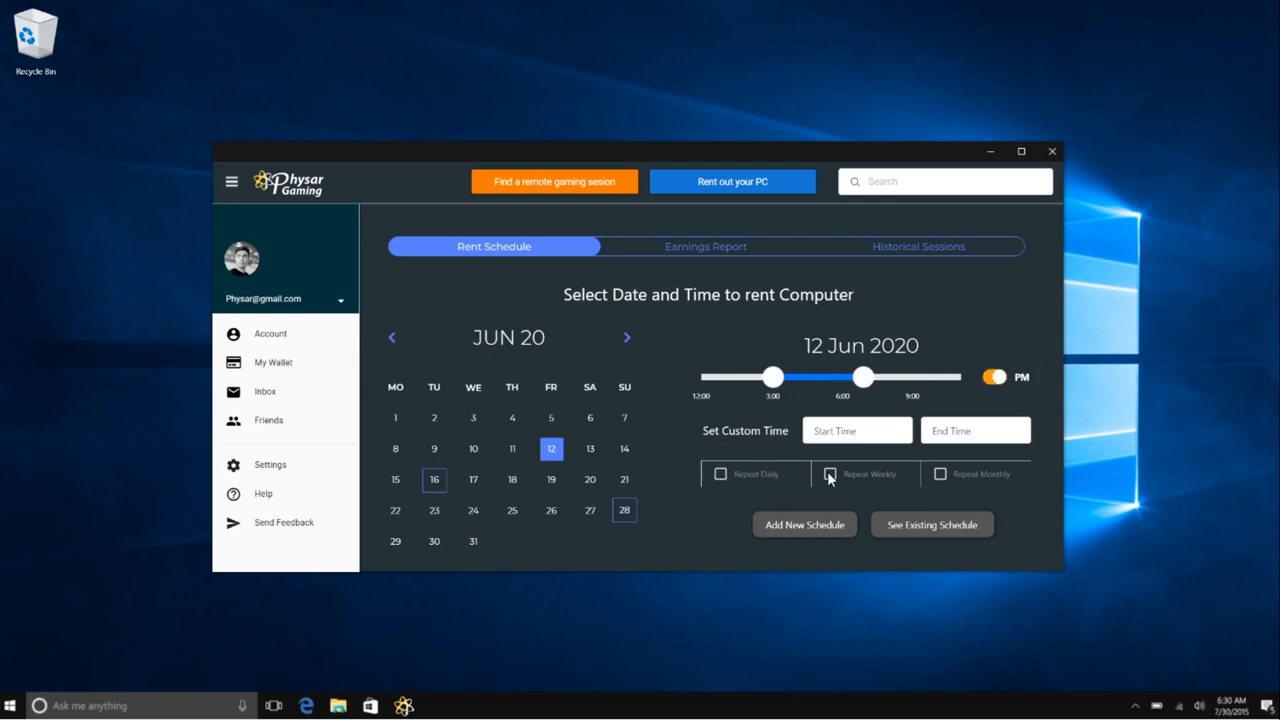
{"action": "left_click", "coordinate": [829, 475]}
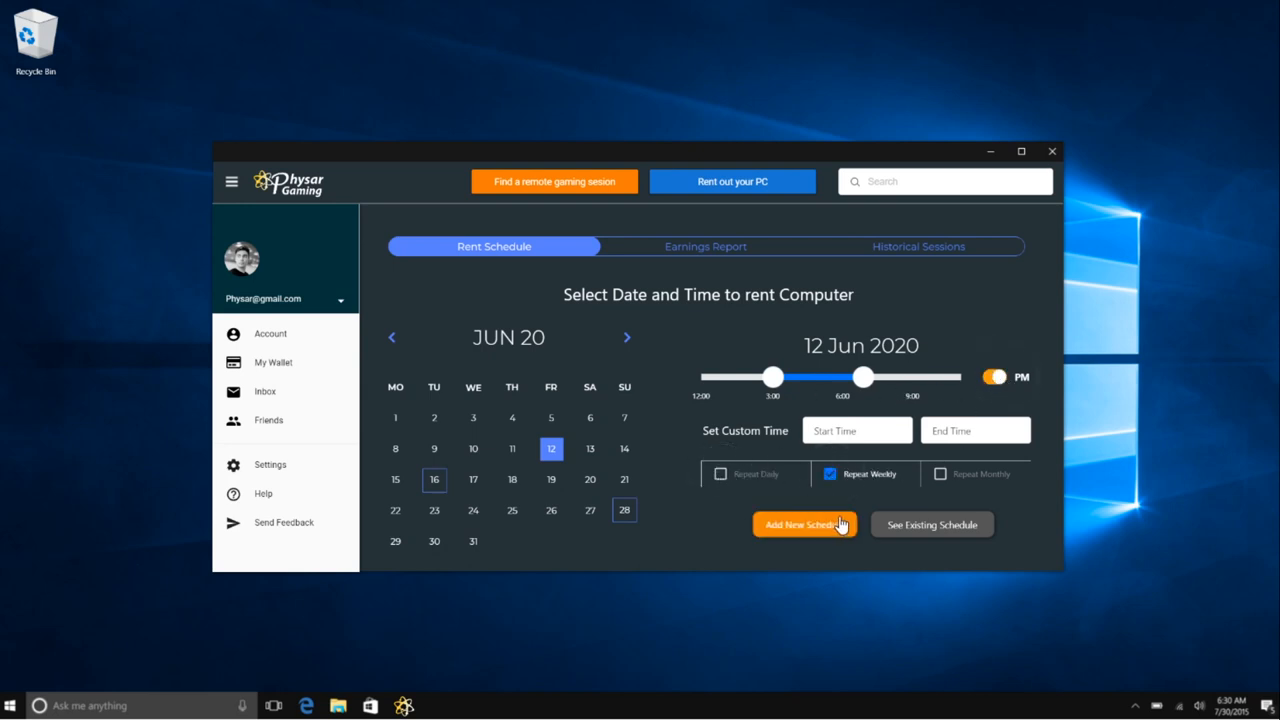
{"action": "left_click", "coordinate": [815, 524]}
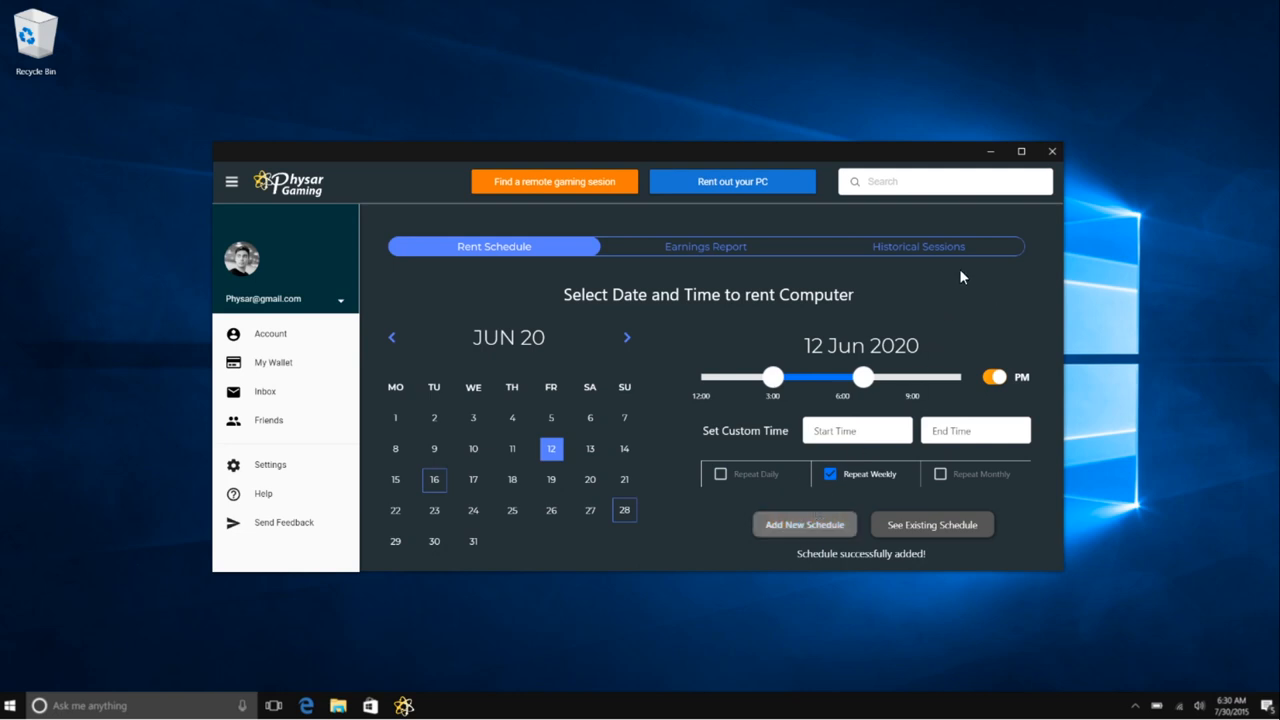
{"action": "left_click", "coordinate": [989, 151]}
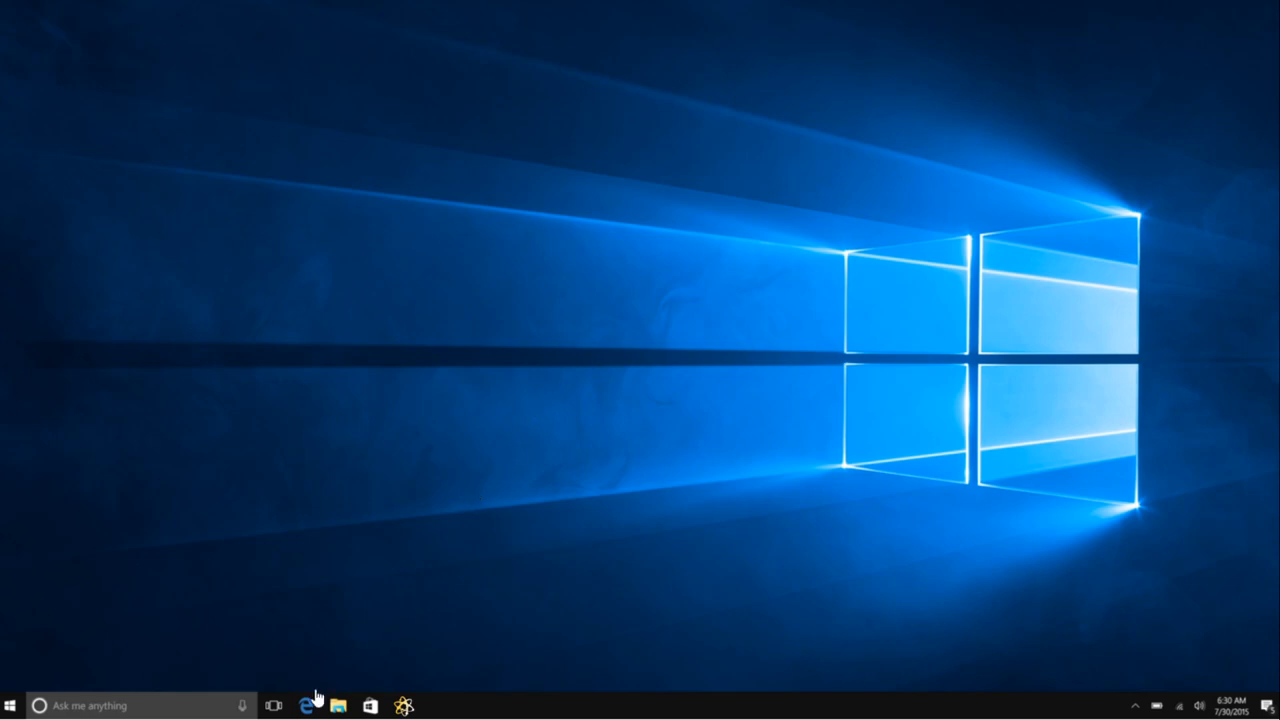
Browse YouTube in Edge, then view the connected remote-user session showing 4:32 elapsed and earnings
{"action": "left_click", "coordinate": [306, 706]}
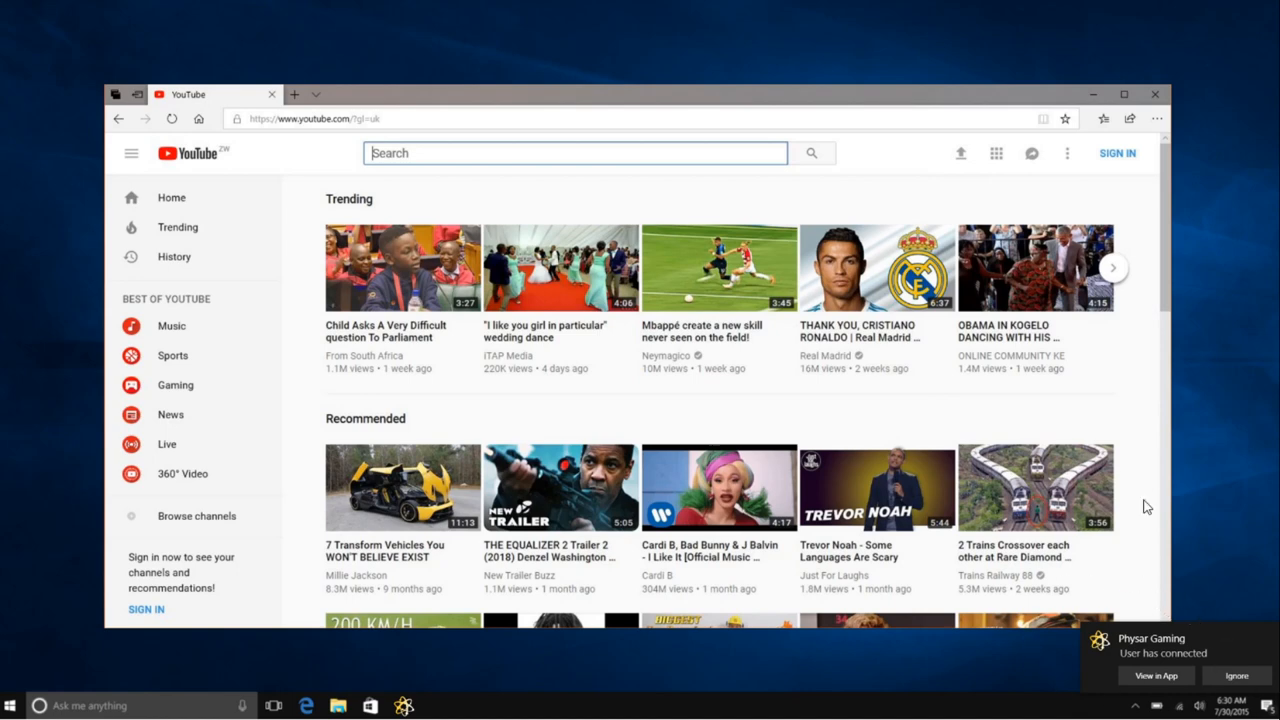
{"action": "left_click", "coordinate": [1160, 96]}
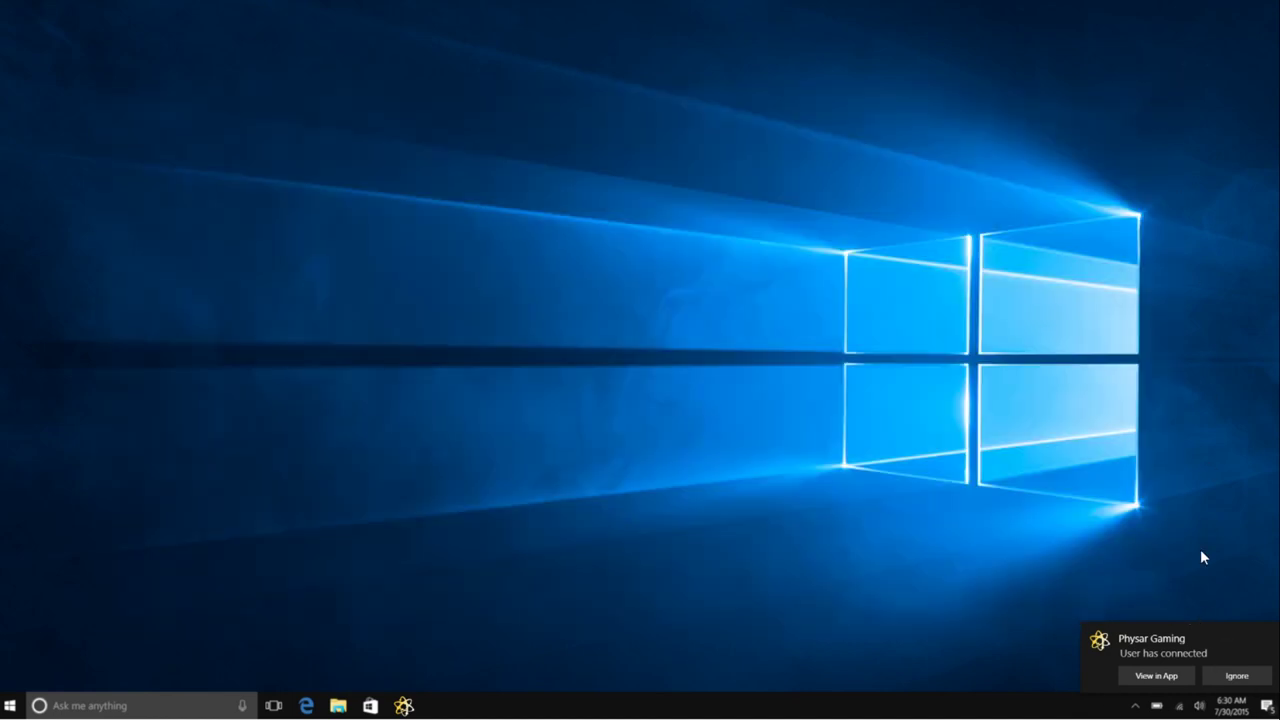
{"action": "left_click", "coordinate": [1156, 676]}
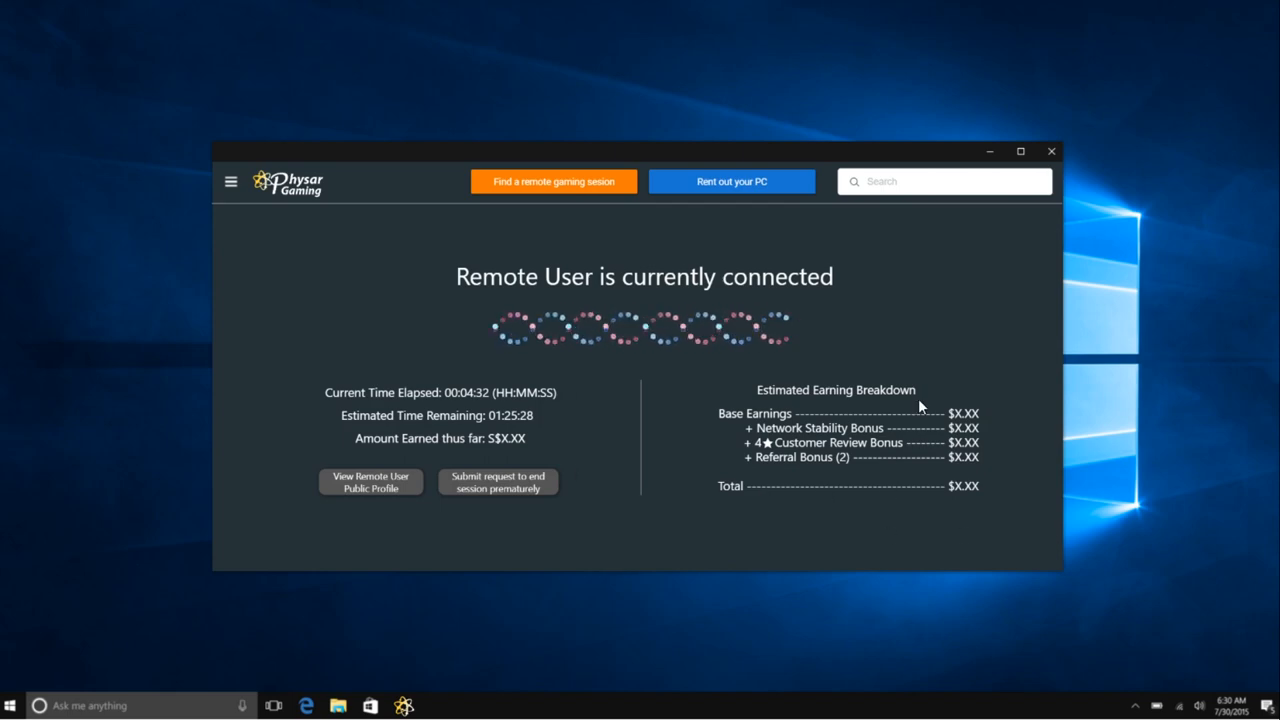
Minimize Physar Gaming and view the ended-session summary with 4:32 total and earnings awaiting wallet credit
{"action": "left_click", "coordinate": [994, 152]}
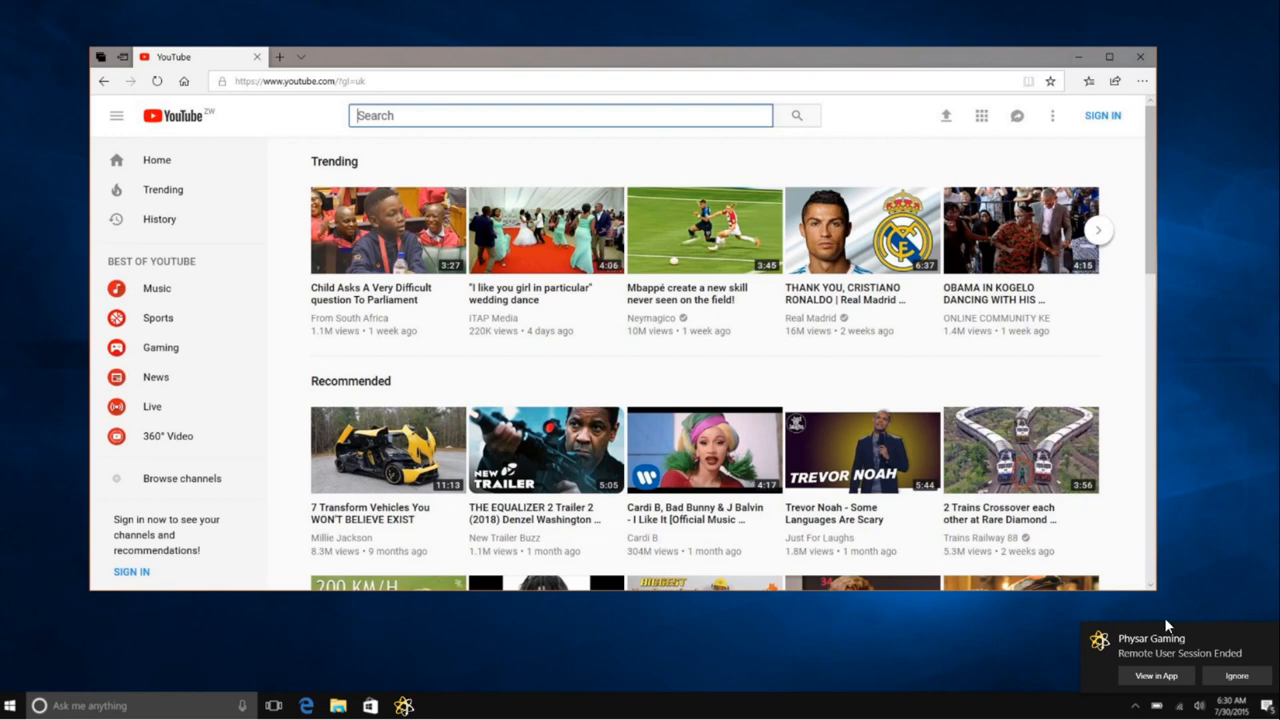
{"action": "left_click", "coordinate": [1155, 676]}
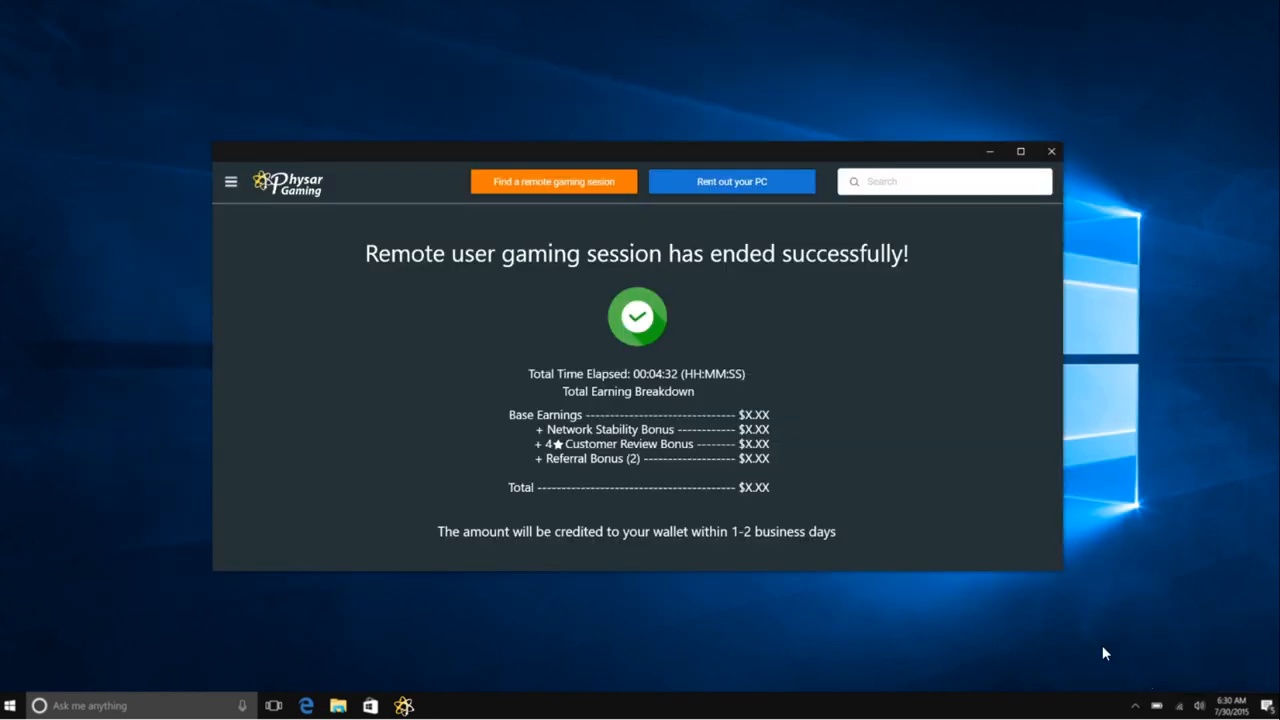